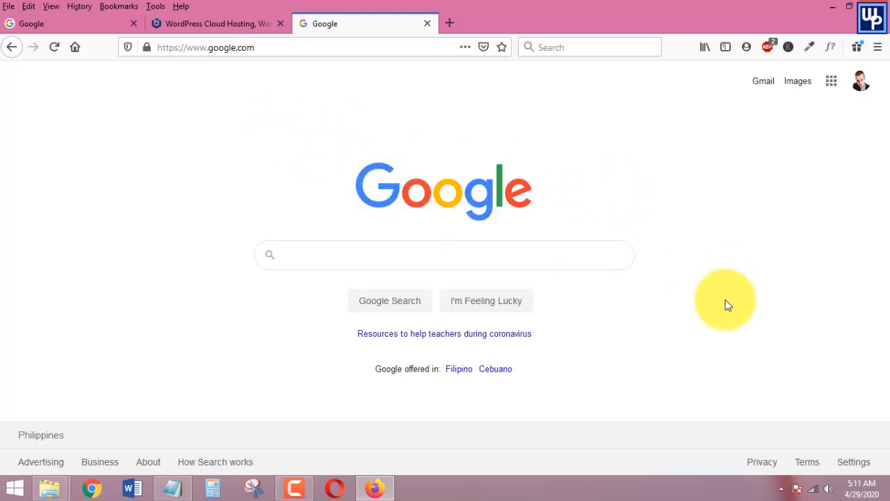
Return to the Google homepage and search for 'bitnami wordpress'
left_click(208, 21)
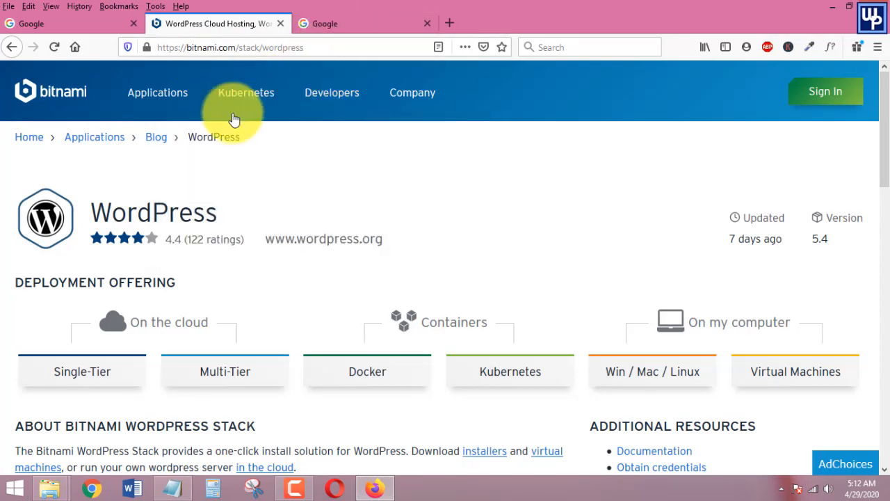
left_click(327, 23)
left_click(310, 254)
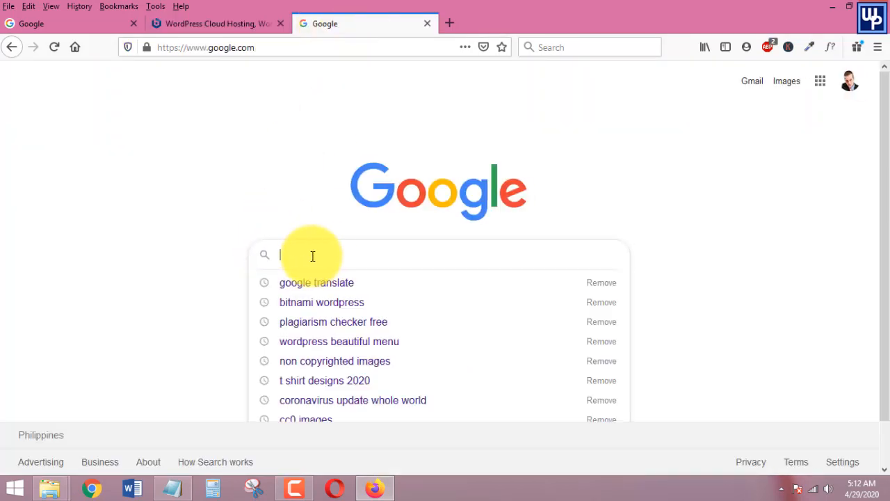
type("bitn")
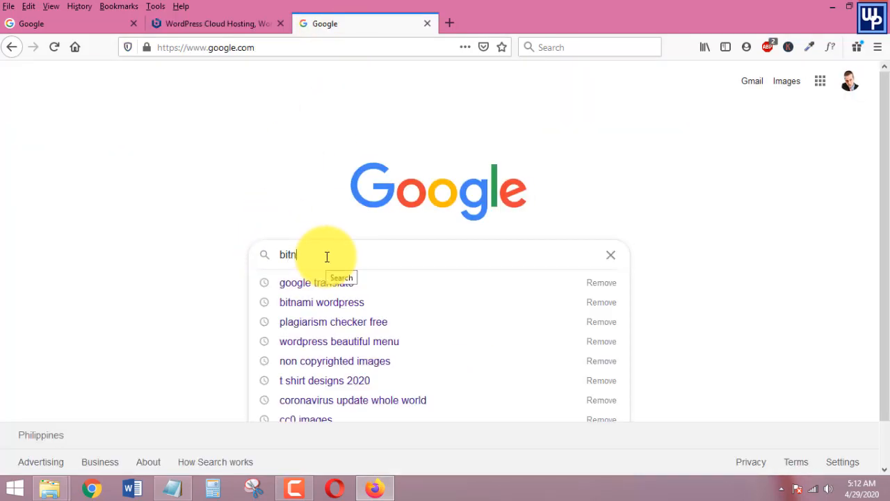
type("ami wordpress")
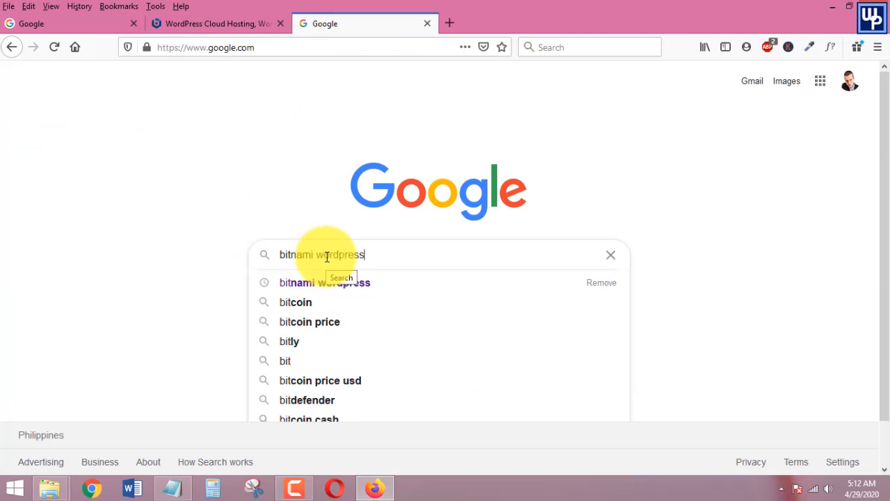
key("Return")
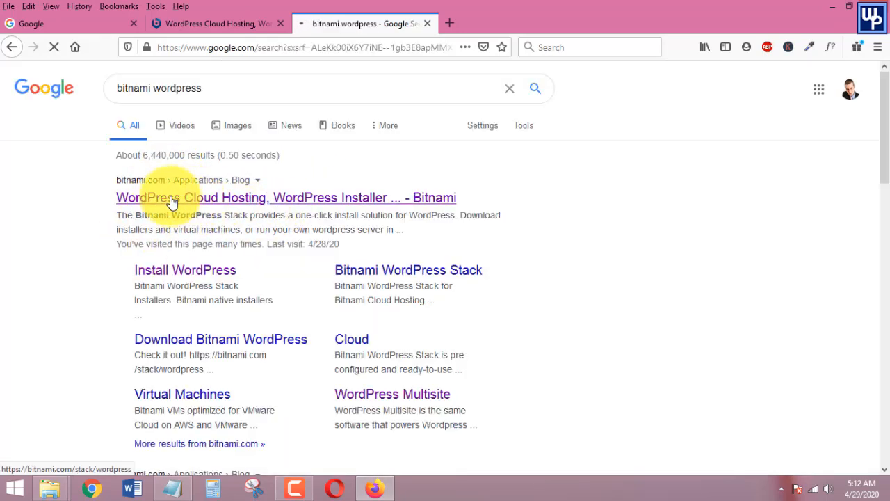
Open the top Bitnami WordPress result in a new tab and look over the stack page
middle_click(169, 202)
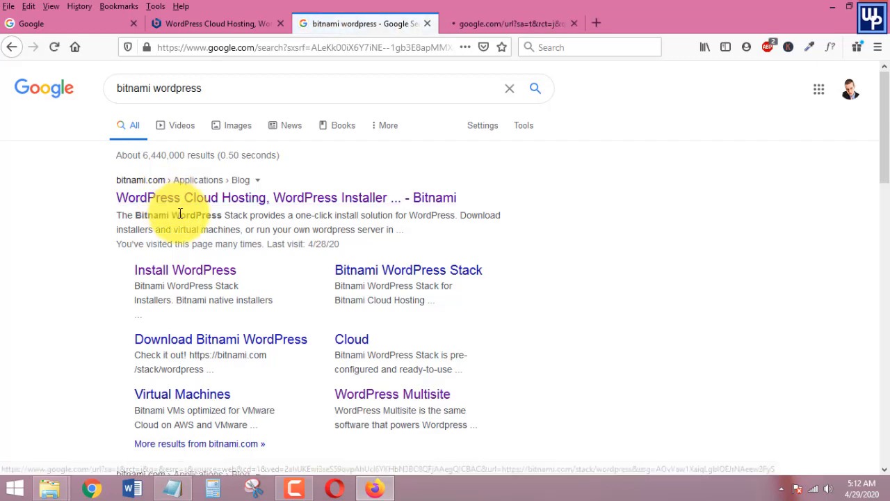
key("ctrl+Tab")
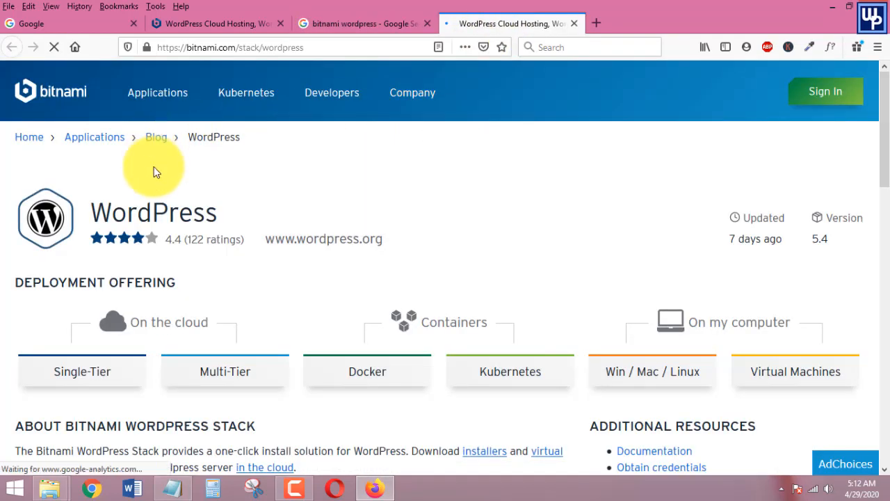
scroll(502, 213, "down", 2)
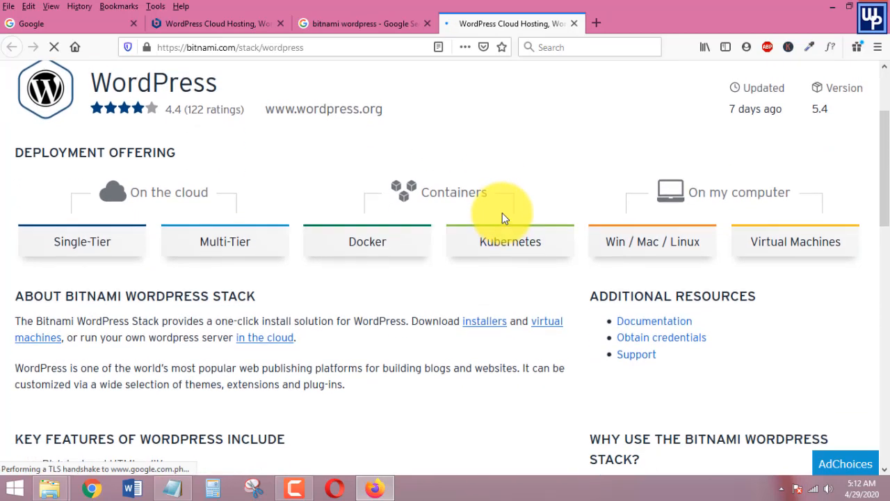
scroll(502, 212, "up", 2)
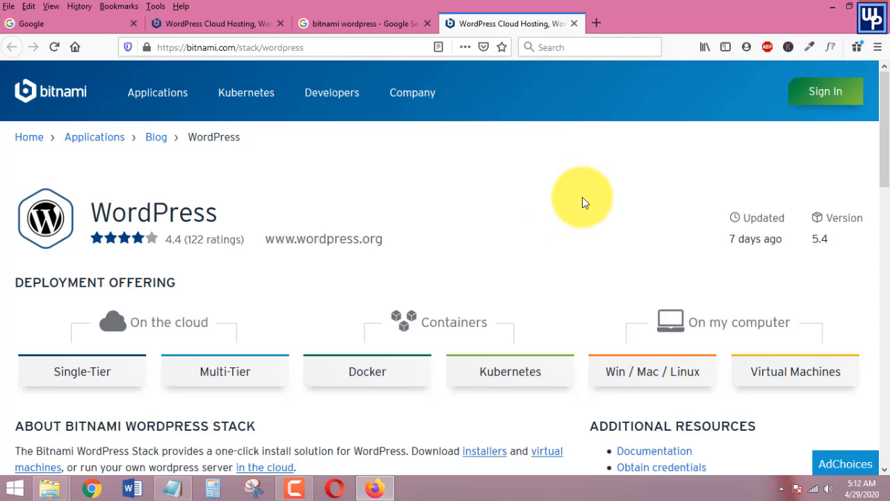
scroll(584, 197, "down", 8)
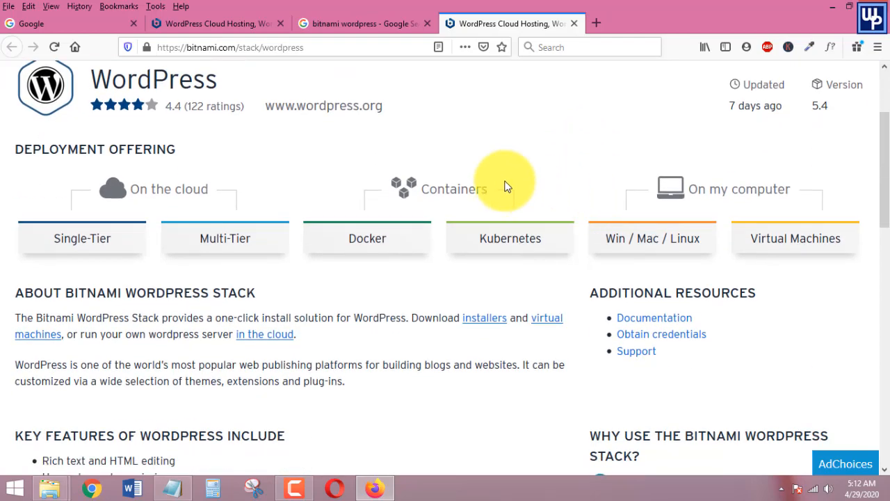
scroll(285, 322, "up", 10)
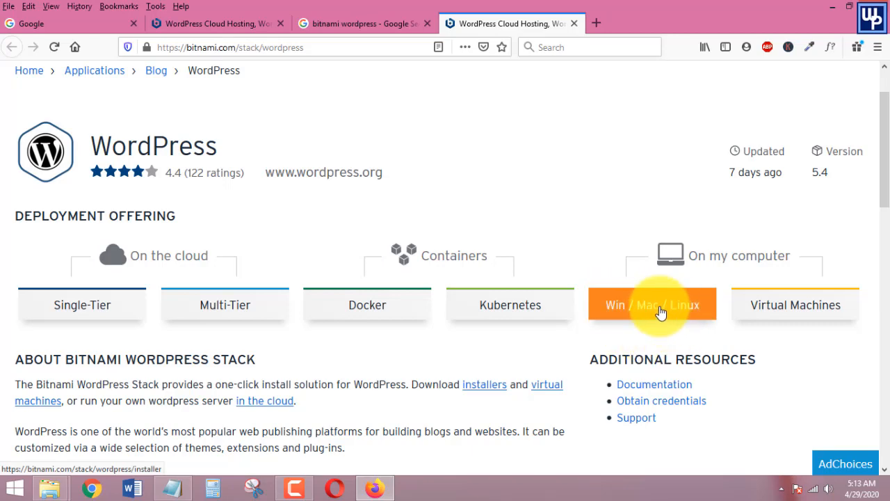
Go to the Win / Mac / Linux installers page and bring the download options into view
left_click(656, 309)
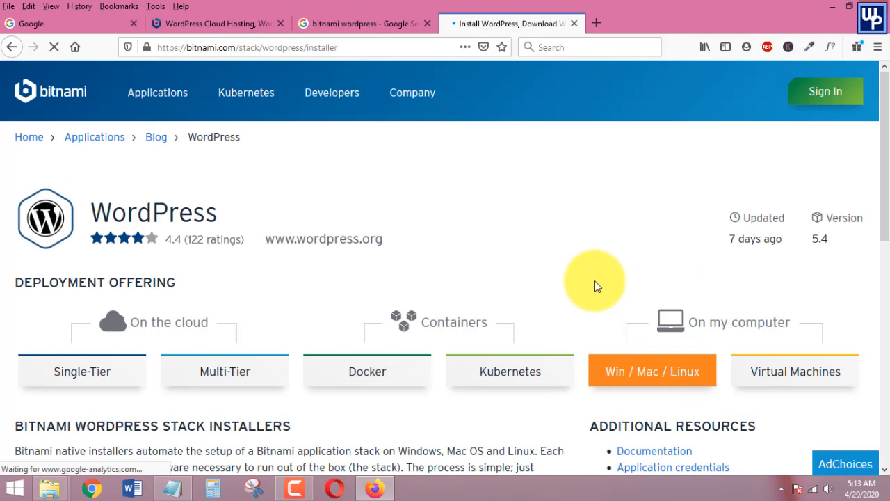
scroll(541, 267, "down", 3)
scroll(541, 268, "down", 2)
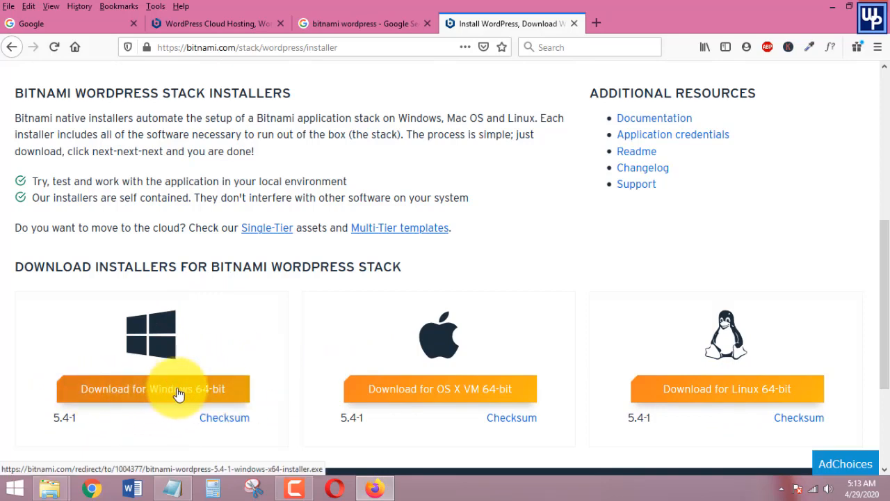
Download and save the Windows 64-bit WordPress 5.4-1 installer, skipping sign-in
left_click(156, 393)
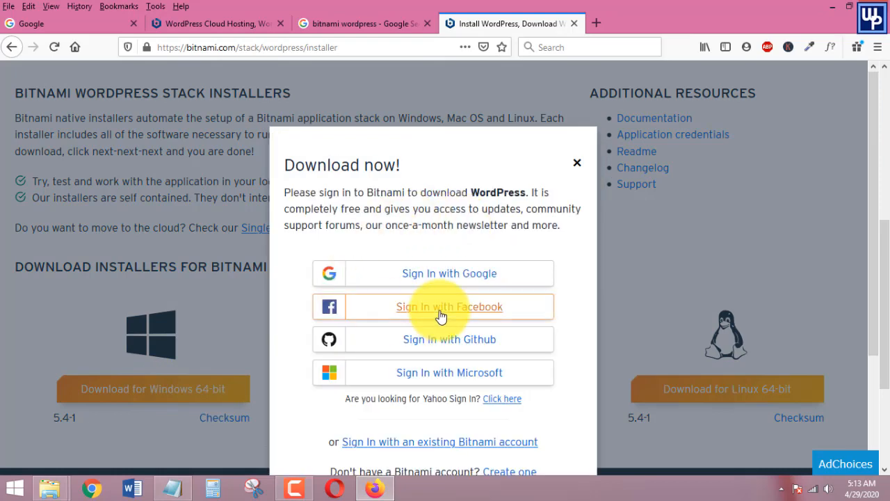
scroll(437, 327, "down", 3)
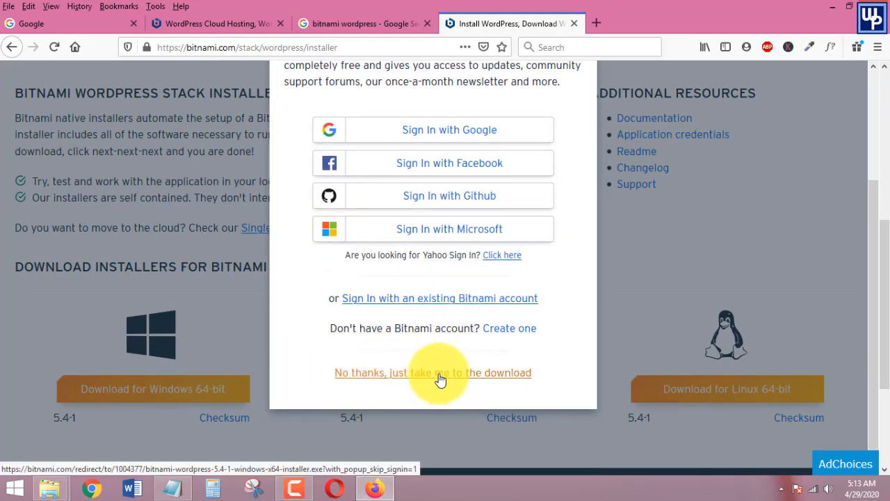
left_click(441, 376)
left_click(556, 169)
key("Return")
left_click(453, 299)
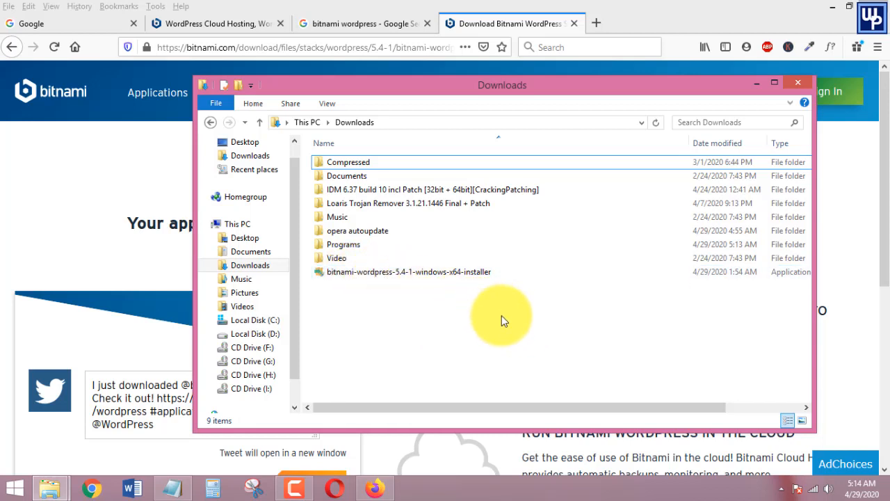
Launch the bitnami-wordpress-5.4-1-windows-x64 installer with English as the setup language
left_click(382, 271)
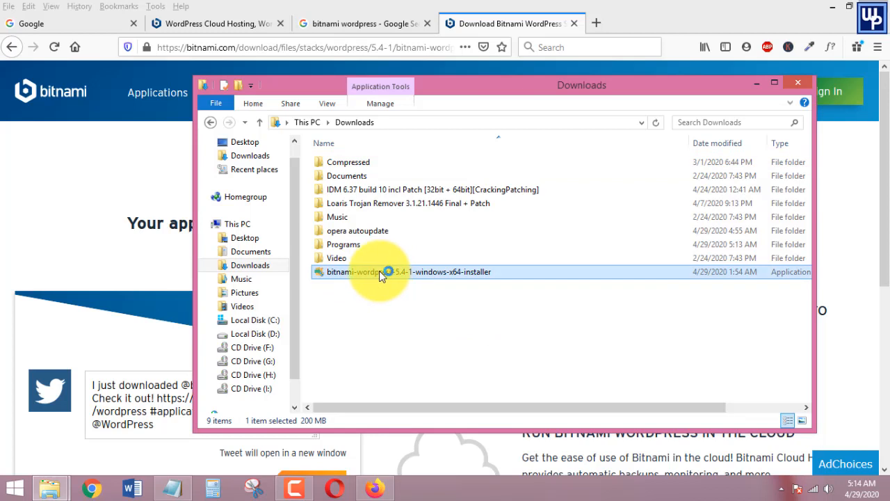
double_click(379, 271)
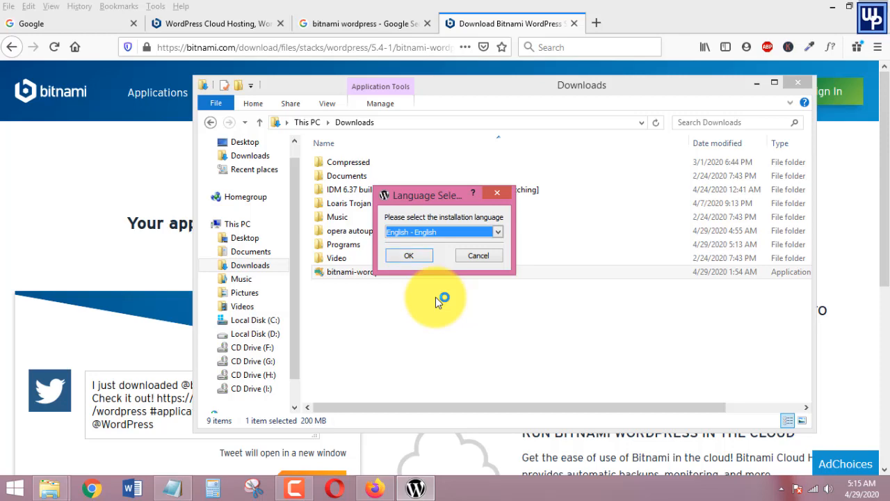
left_click(410, 257)
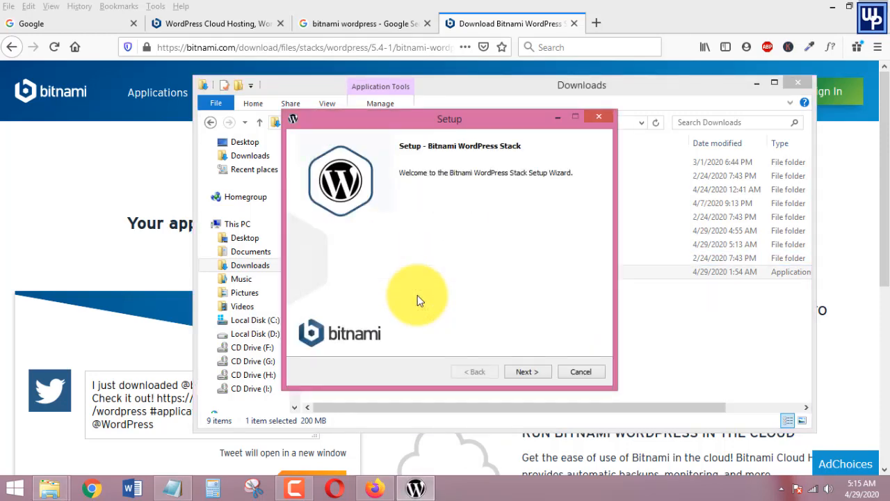
Keep the default components and the C:\Bitnami\wordpress-5.4-1 install folder
key("Return")
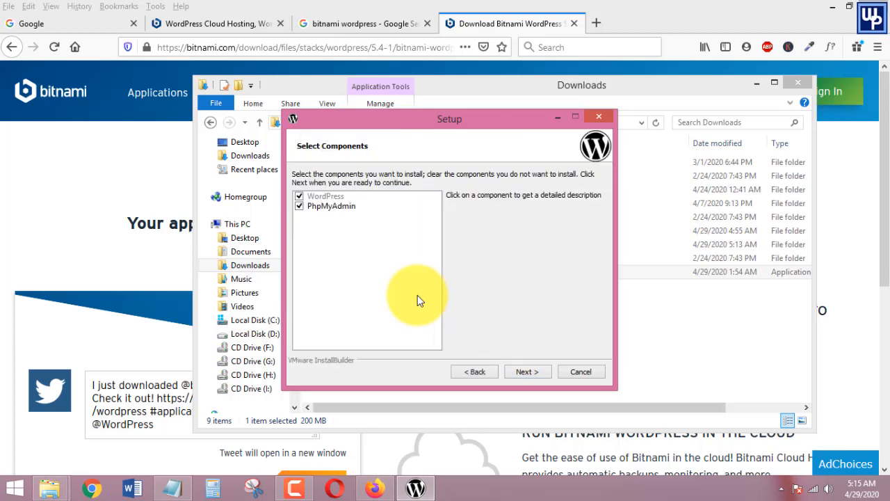
key("Return")
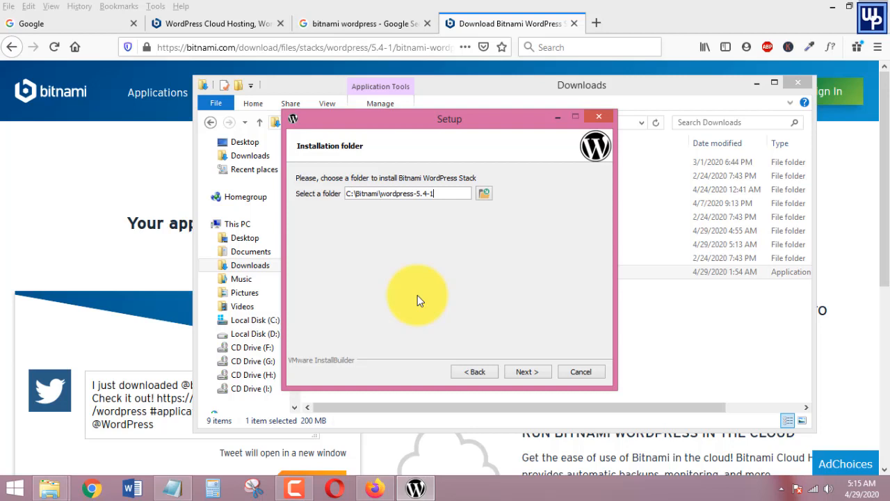
key("ctrl+a")
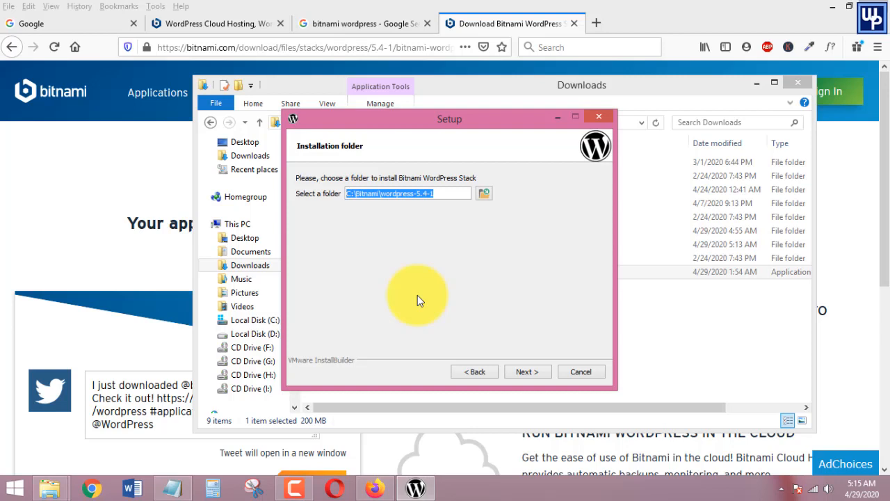
key("Return")
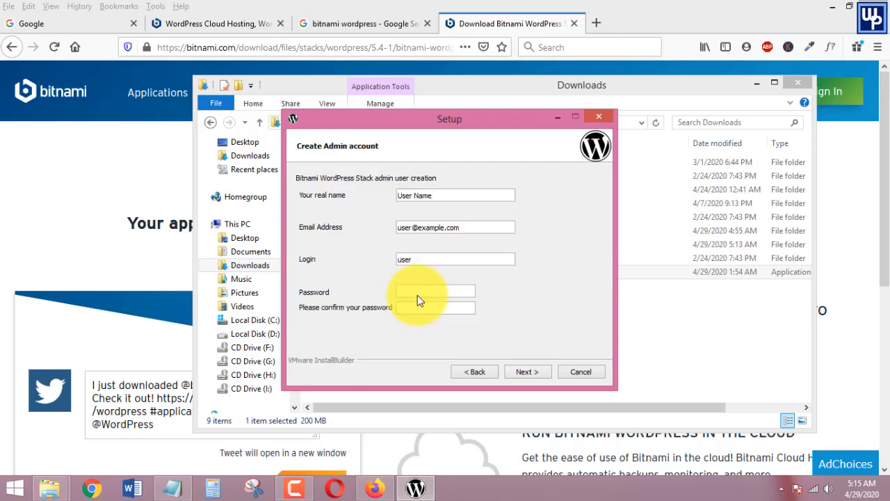
Enter the admin's real name, paste their e-mail address, and set the login to 'admin'
key("ctrl+a")
key("Tab")
key("ctrl+v")
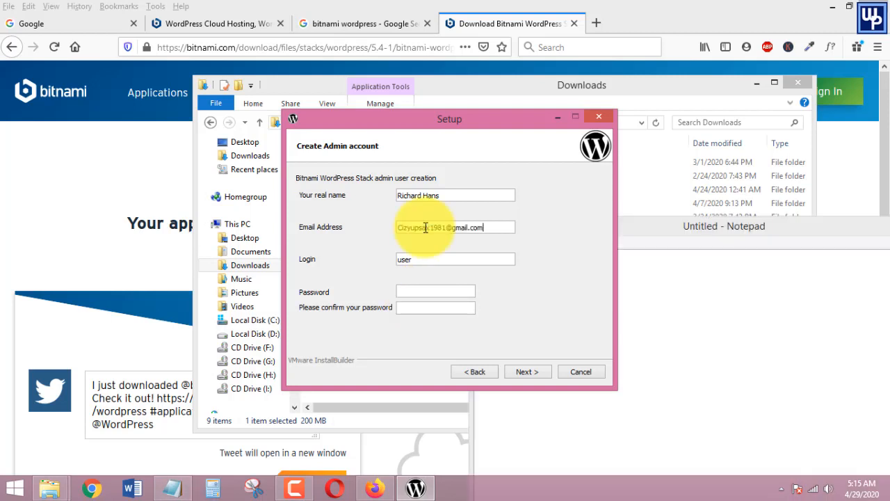
key("Tab")
type("admin")
key("ctrl+a")
key("Tab")
Keep the blog name 'Test Site', leave mail support off, and skip cloud deployment
key("Return")
key("ctrl+a")
key("BackSpace")
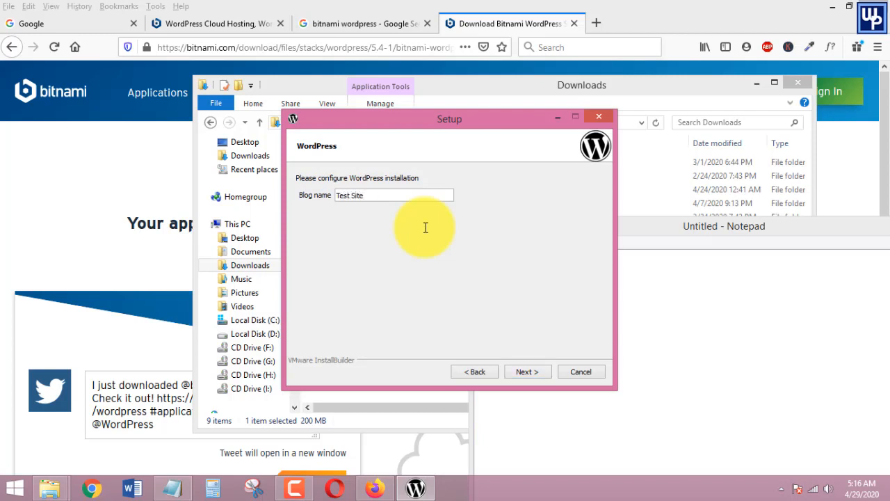
key("Return")
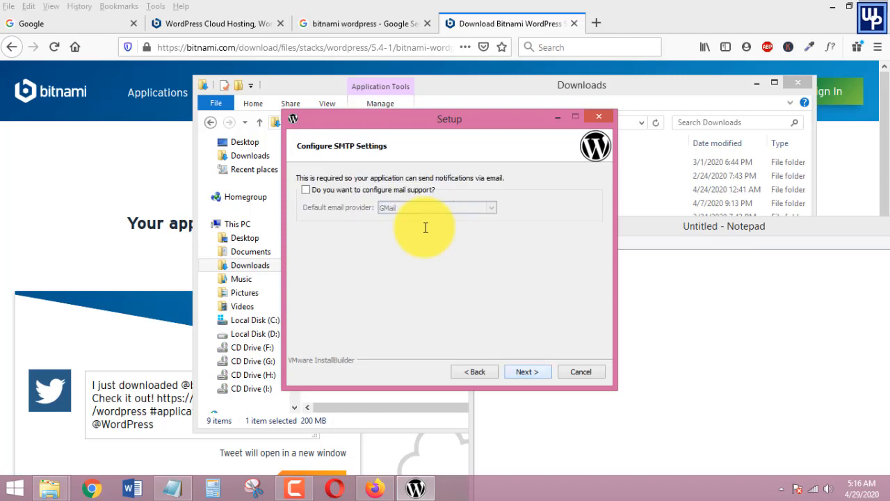
key("Return")
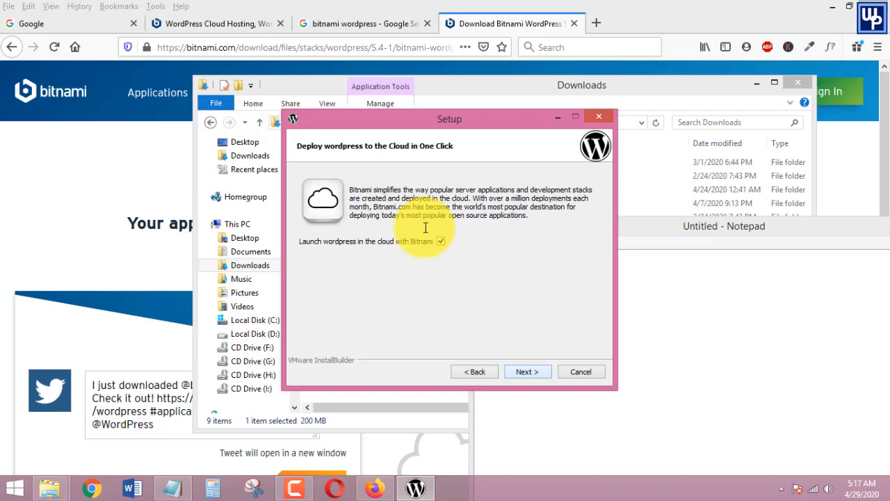
key("Return")
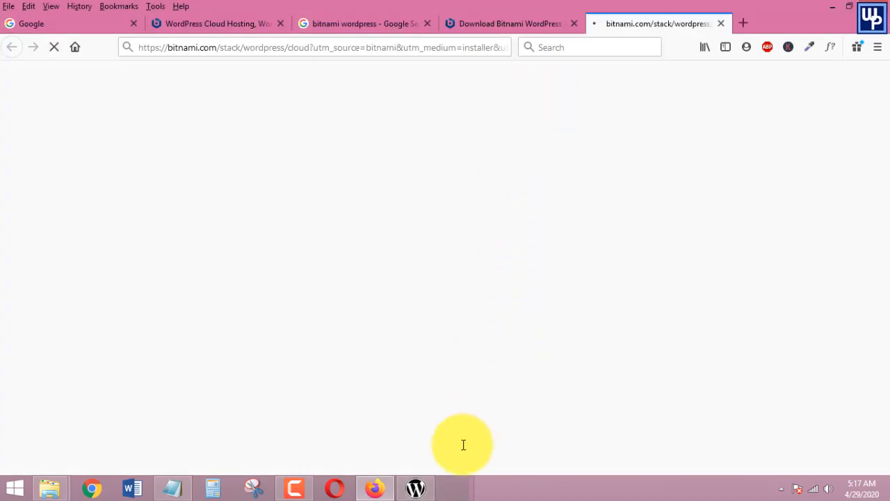
Start the installation and allow the database server through the Windows firewall
left_click(415, 488)
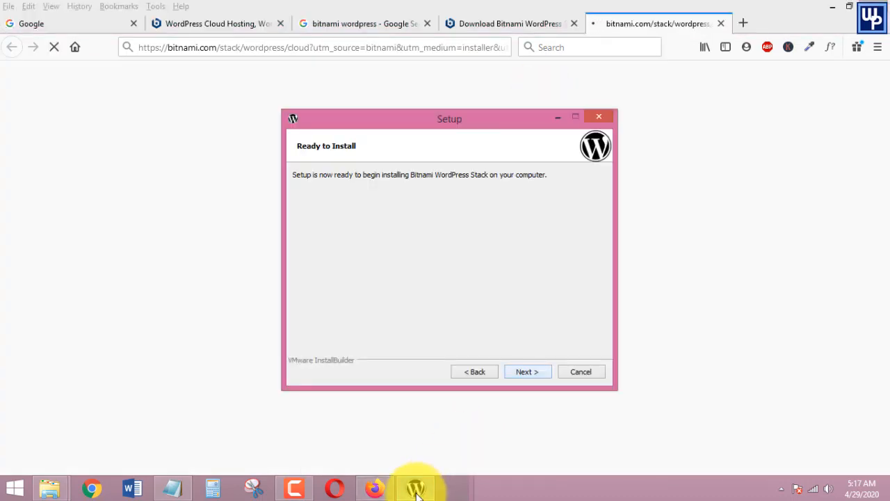
key("Return")
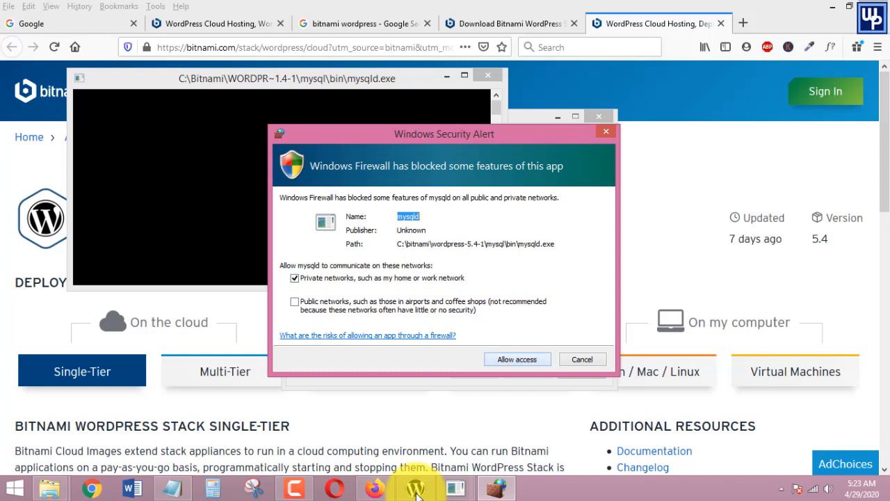
key("Return")
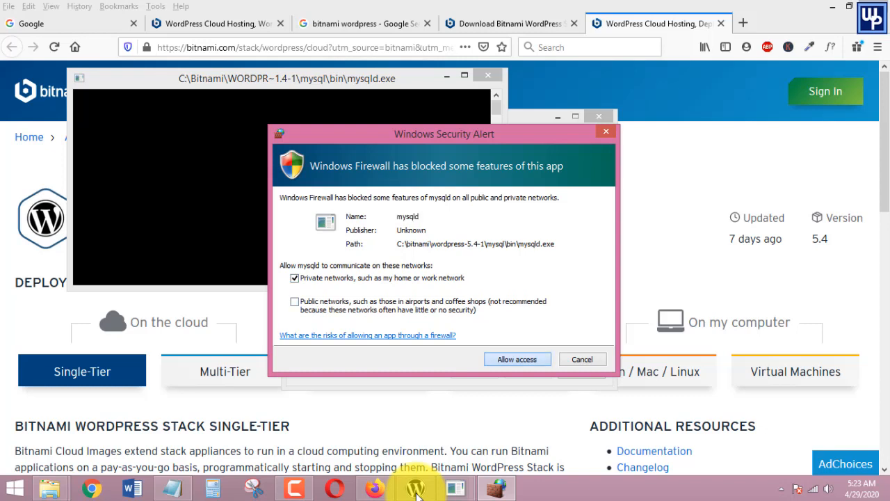
left_click(418, 493)
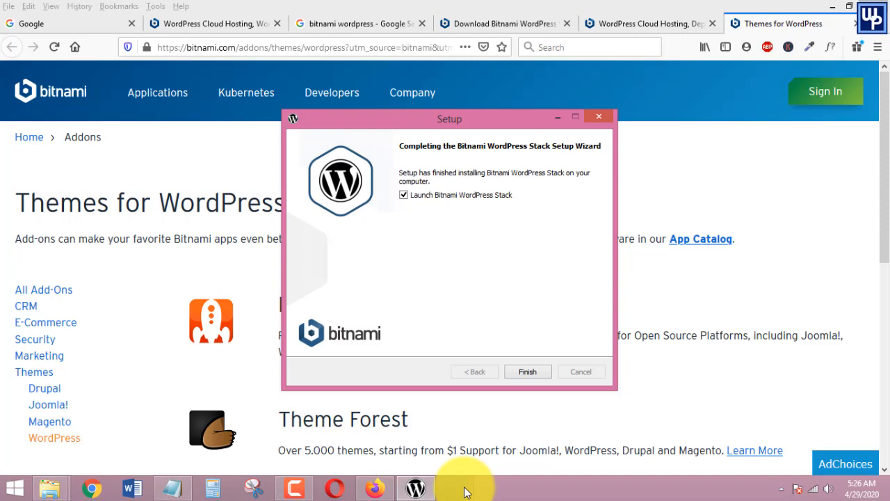
Finish setup with 'Launch Bitnami WordPress Stack' left checked
key("Return")
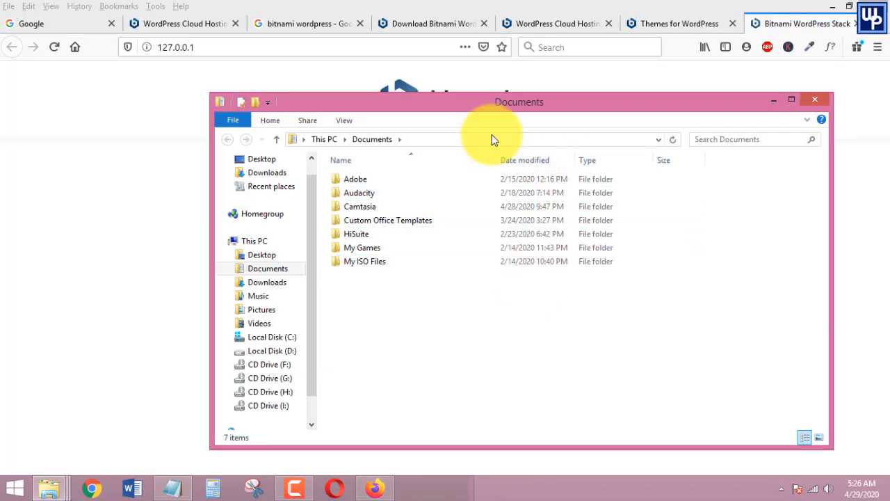
Open the new WordPress 'Test Site' at 127.0.0.1/wordpress from the Bitnami confirmation page
left_click_drag(506, 111, 459, 160)
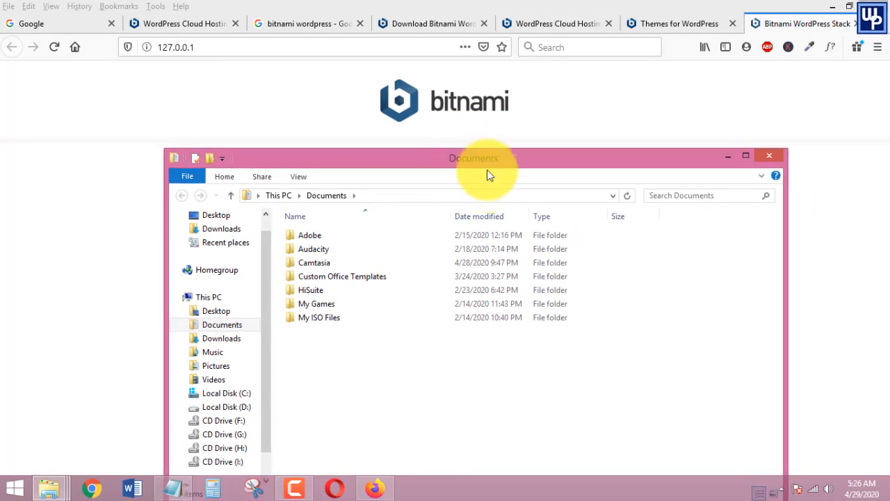
left_click(281, 104)
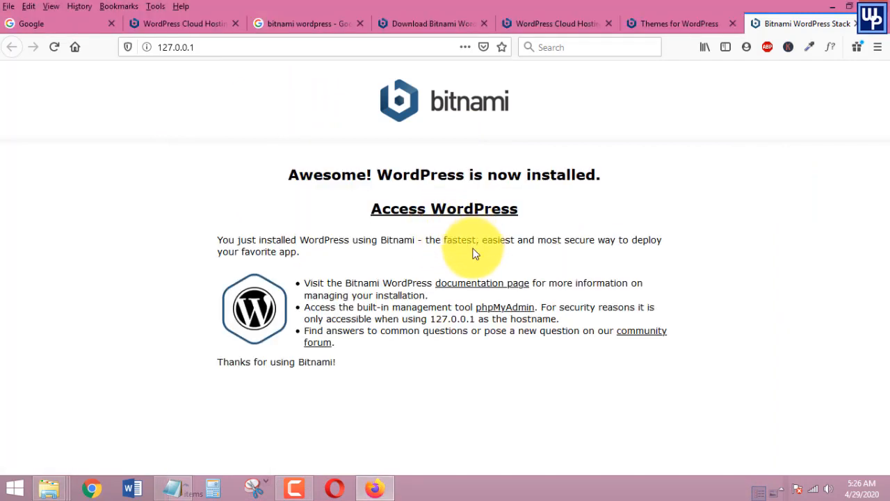
left_click(440, 214)
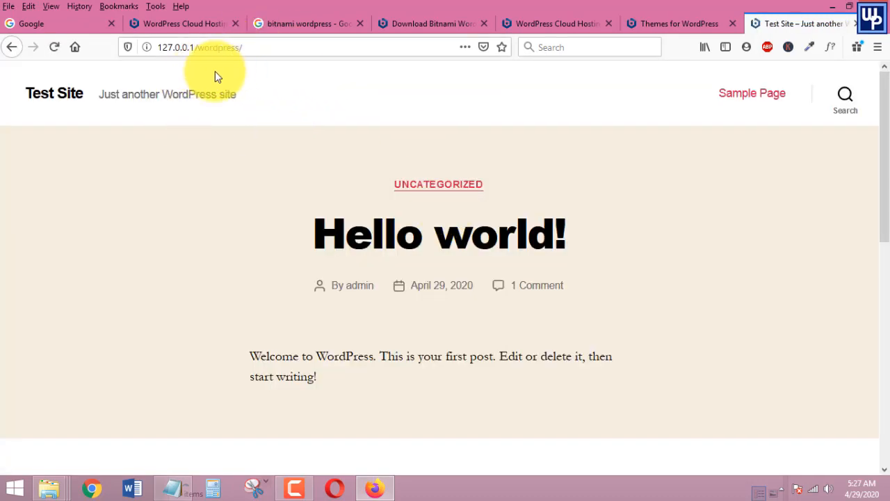
Load localhost/wordpress in a new Firefox tab so the Test Site home page appears
left_click_drag(162, 48, 245, 48)
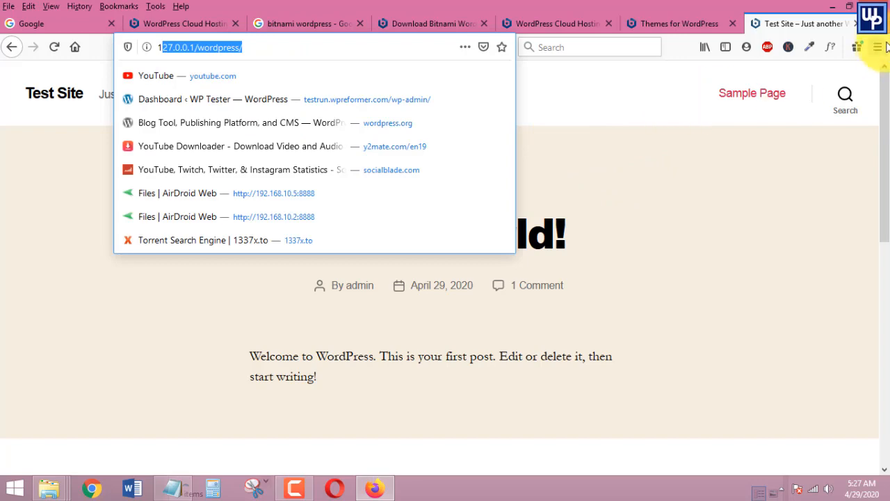
left_click(871, 24)
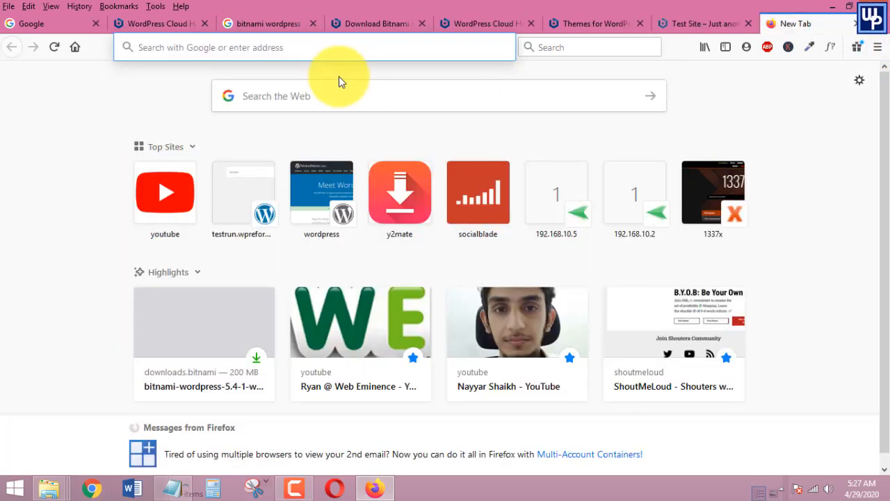
type("localhost")
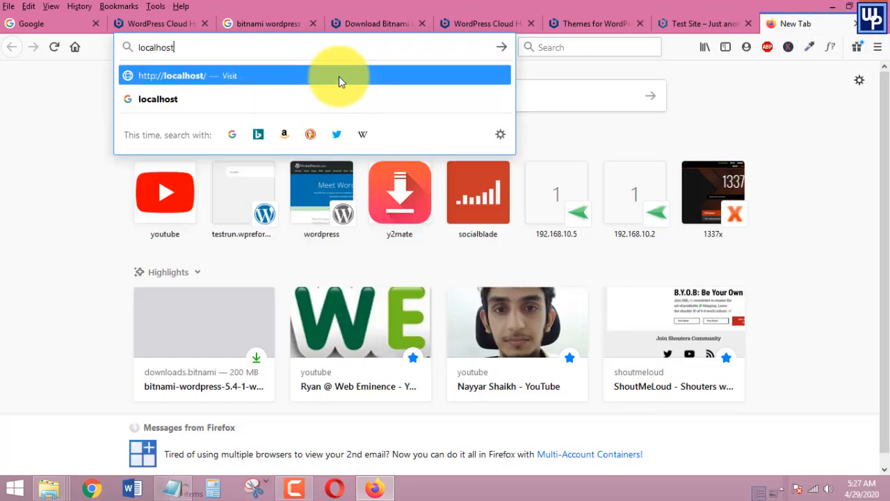
type("/wordrpess")
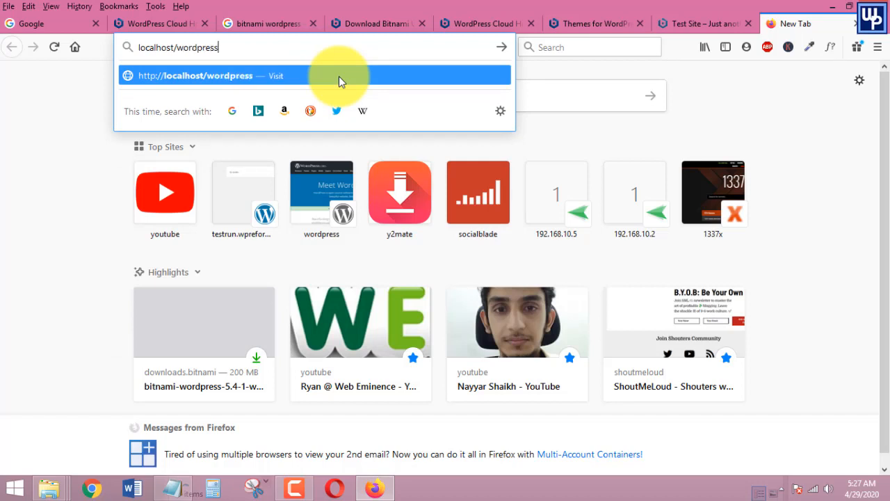
key("Return")
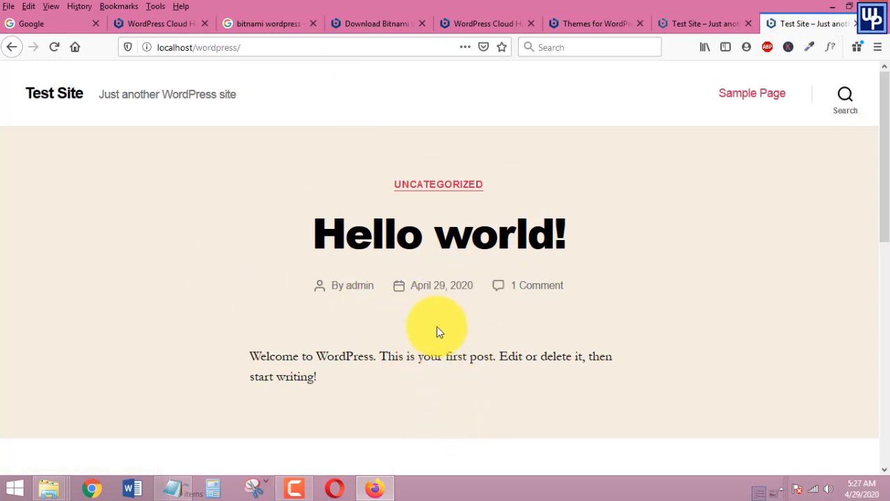
left_click(272, 46)
left_click(279, 42)
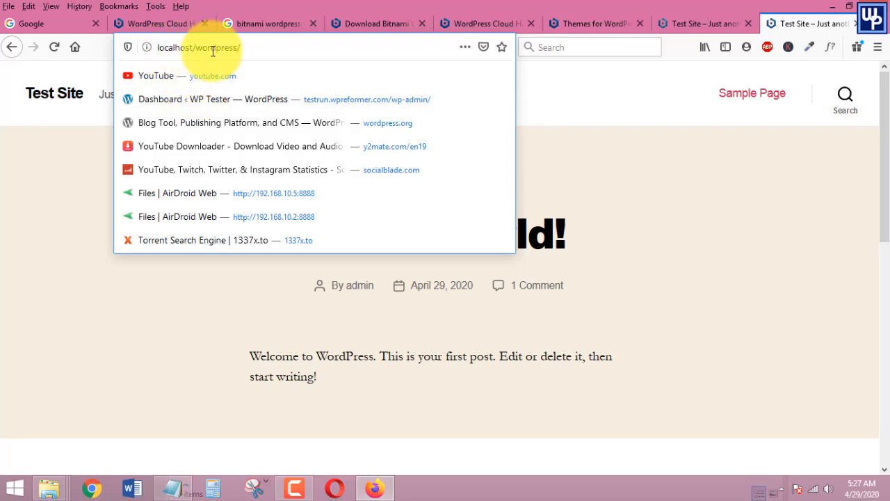
Append 'login' to the site address to open the WordPress login page
type("login")
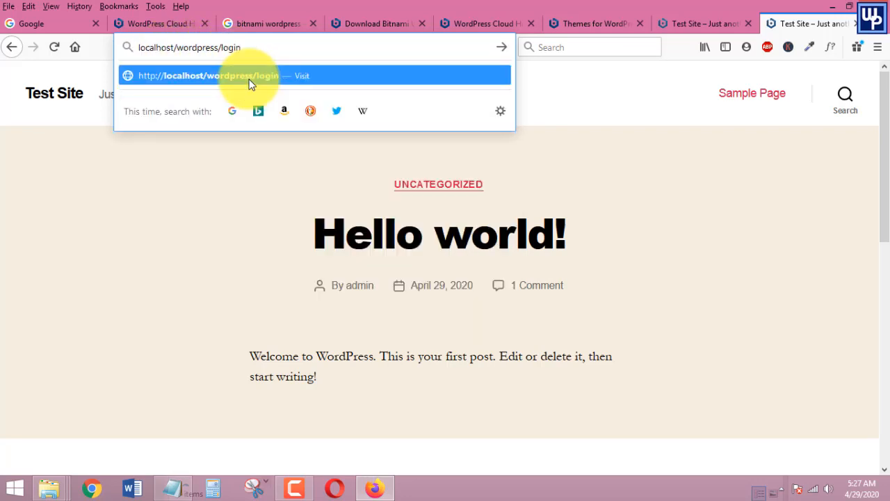
left_click(252, 84)
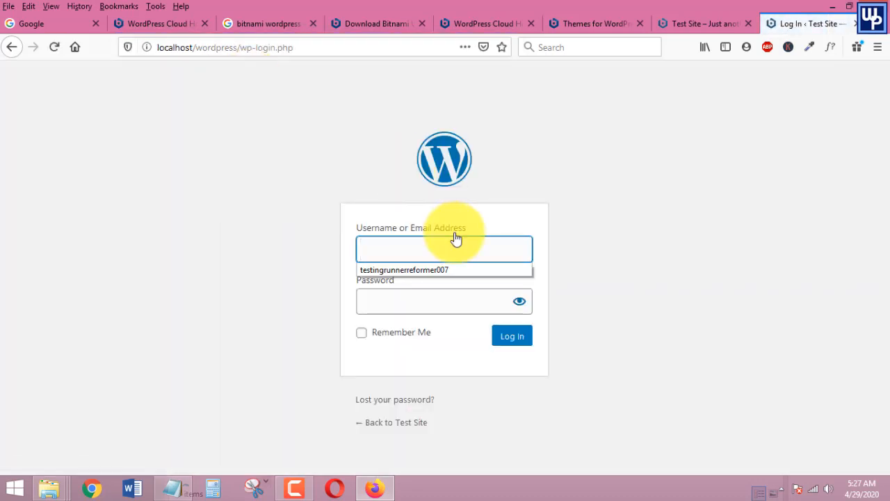
left_click(422, 248)
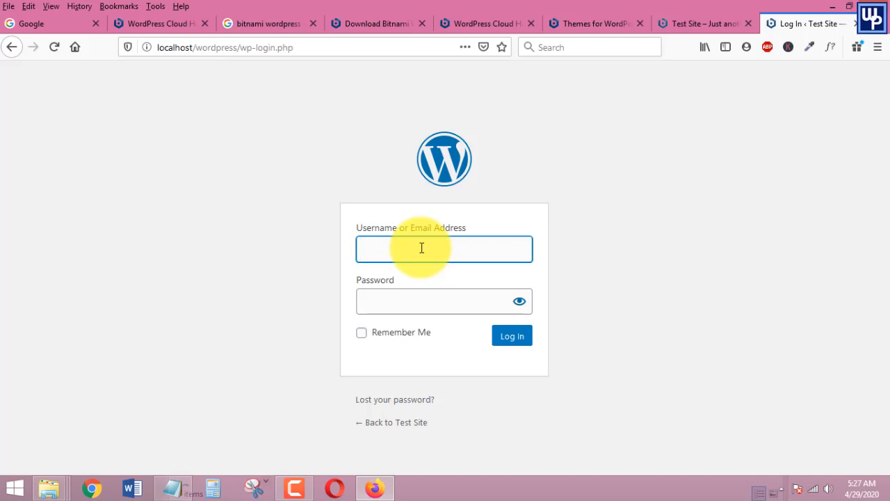
Sign in with the admin username and password, Remember Me ticked, reaching the Dashboard
type("admin")
left_click(395, 300)
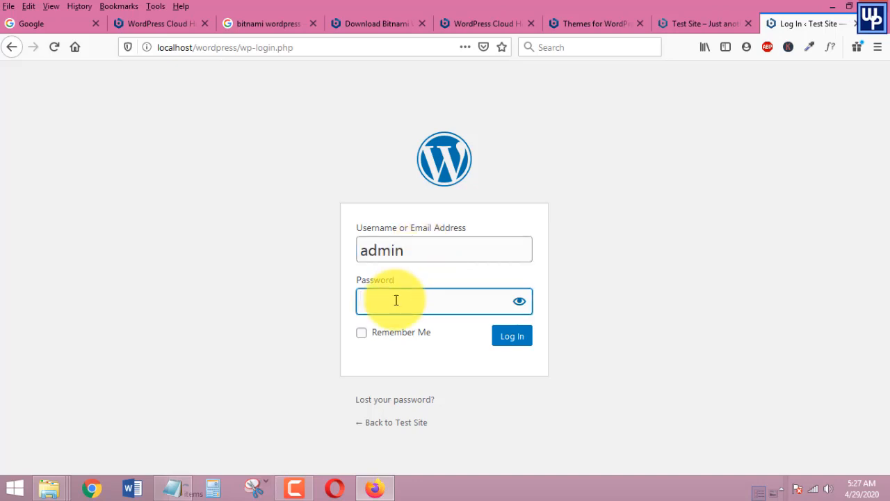
type("admin")
left_click(361, 332)
key("Return")
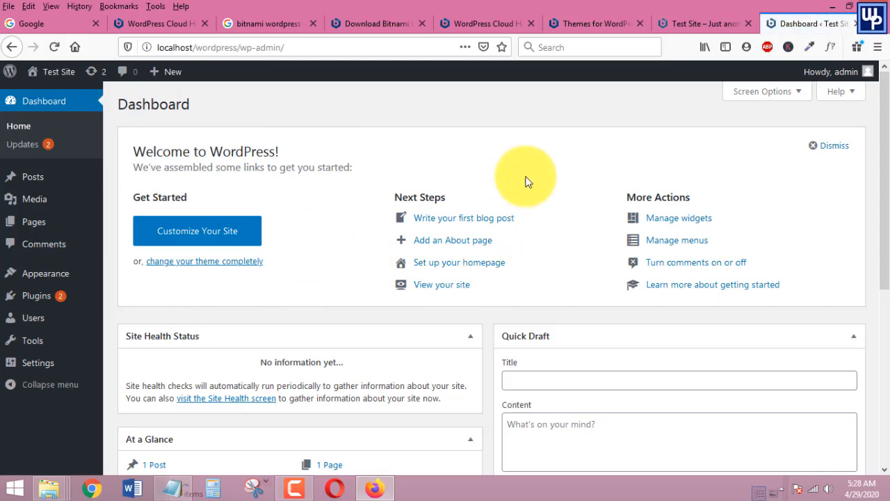
scroll(501, 201, "down", 3)
scroll(464, 278, "up", 3)
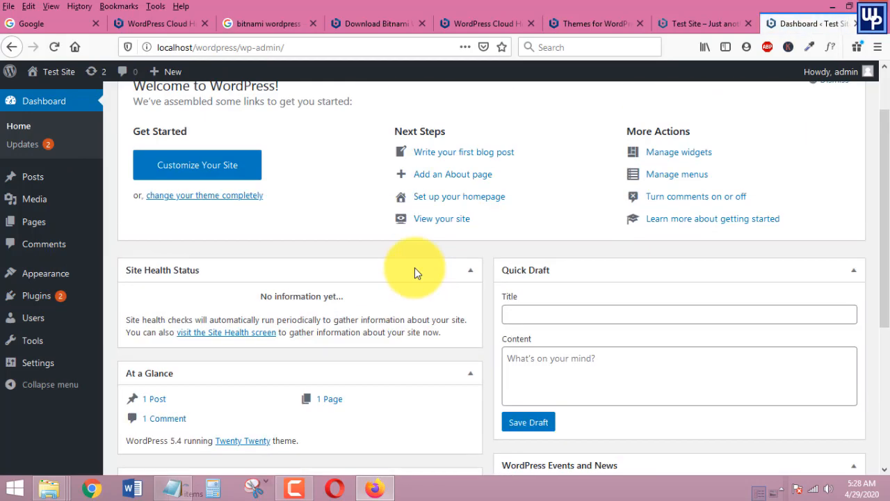